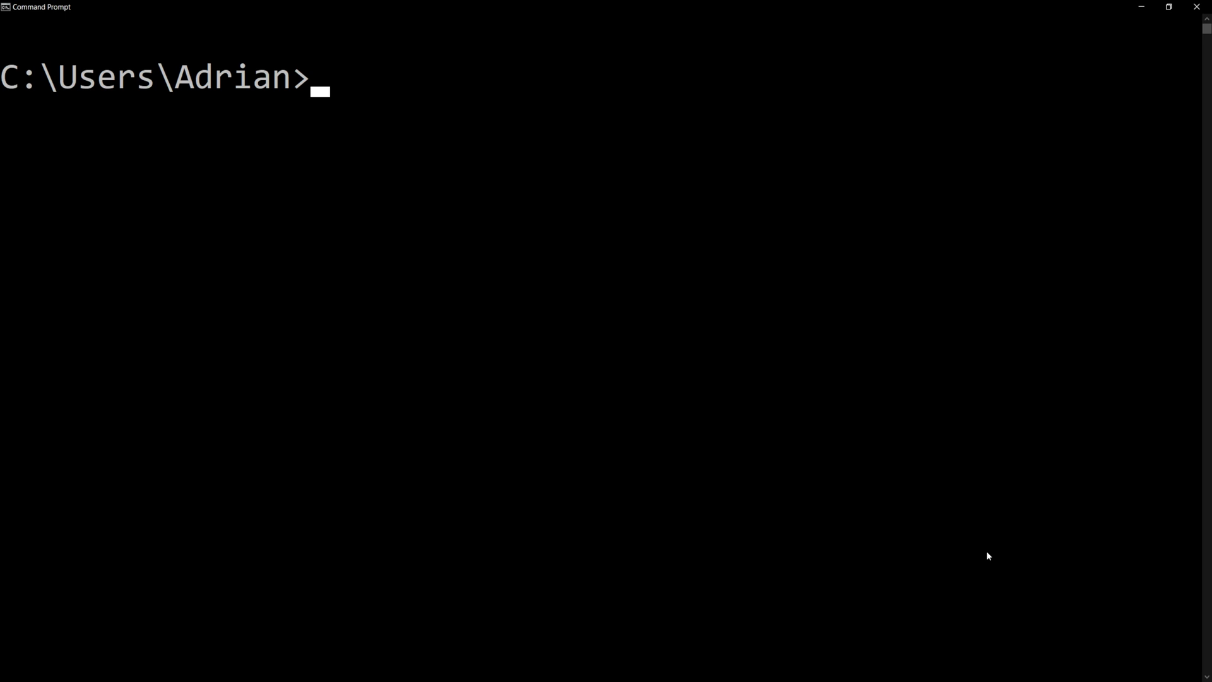
{"action": "type", "text": "help"}
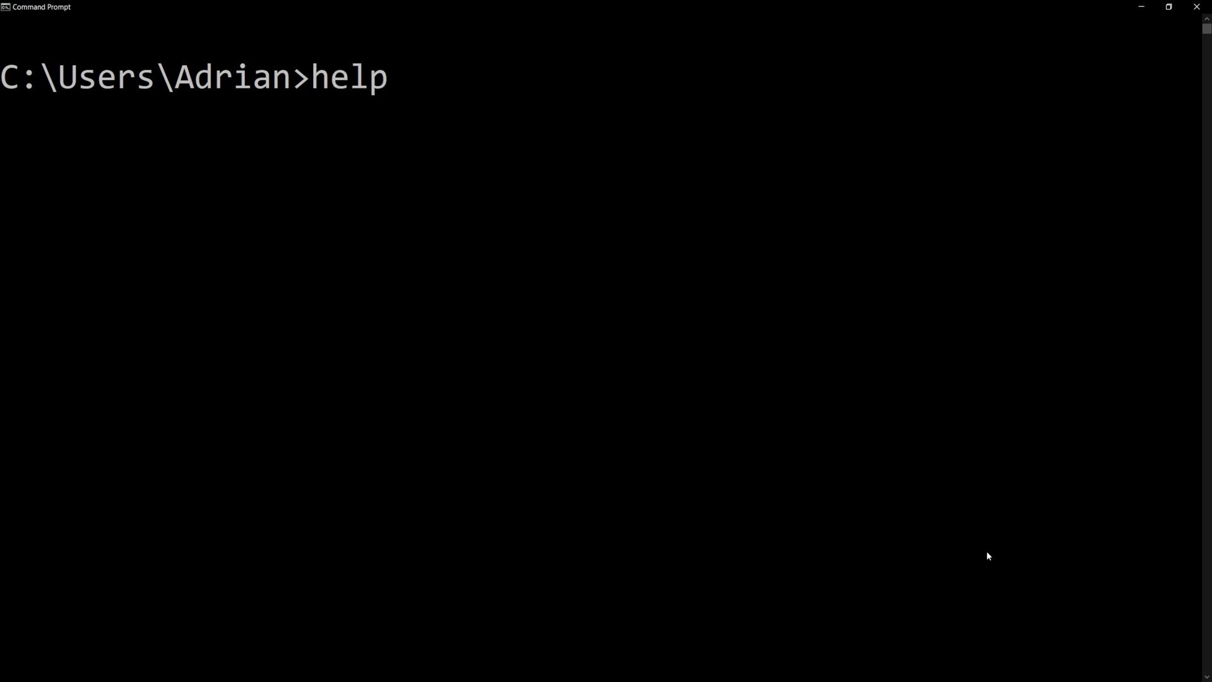
{"action": "type", "text": " color"}
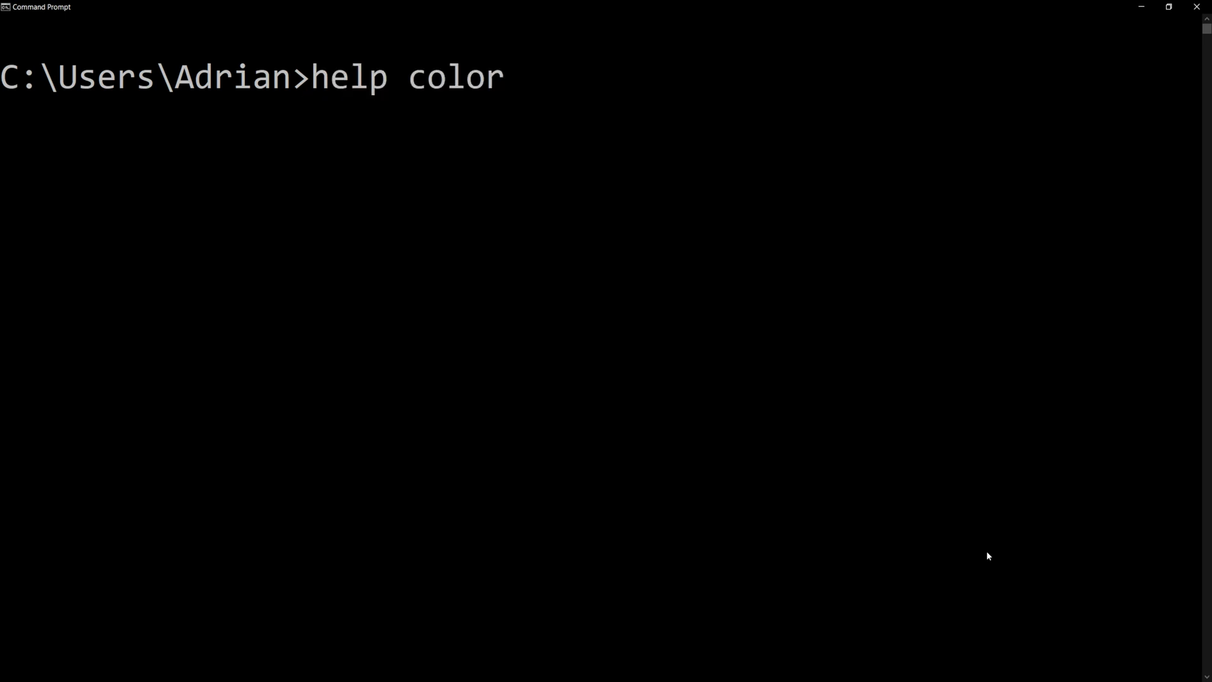
- Review the color code help, clear the screen, then apply 'color 10' for blue background
{"action": "key", "text": "Return"}
{"action": "scroll", "coordinate": [601, 509], "scroll_direction": "down", "scroll_amount": 5}
{"action": "scroll", "coordinate": [601, 509], "scroll_direction": "up", "scroll_amount": 2}
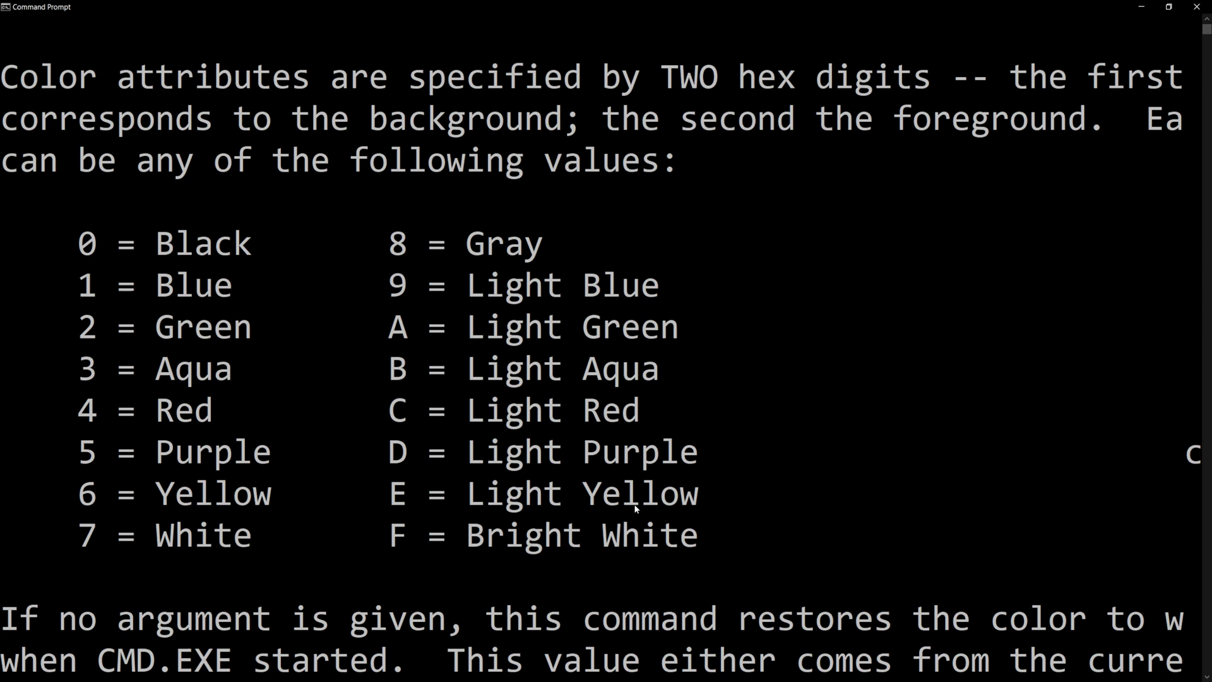
{"action": "type", "text": "cls"}
{"action": "key", "text": "Return"}
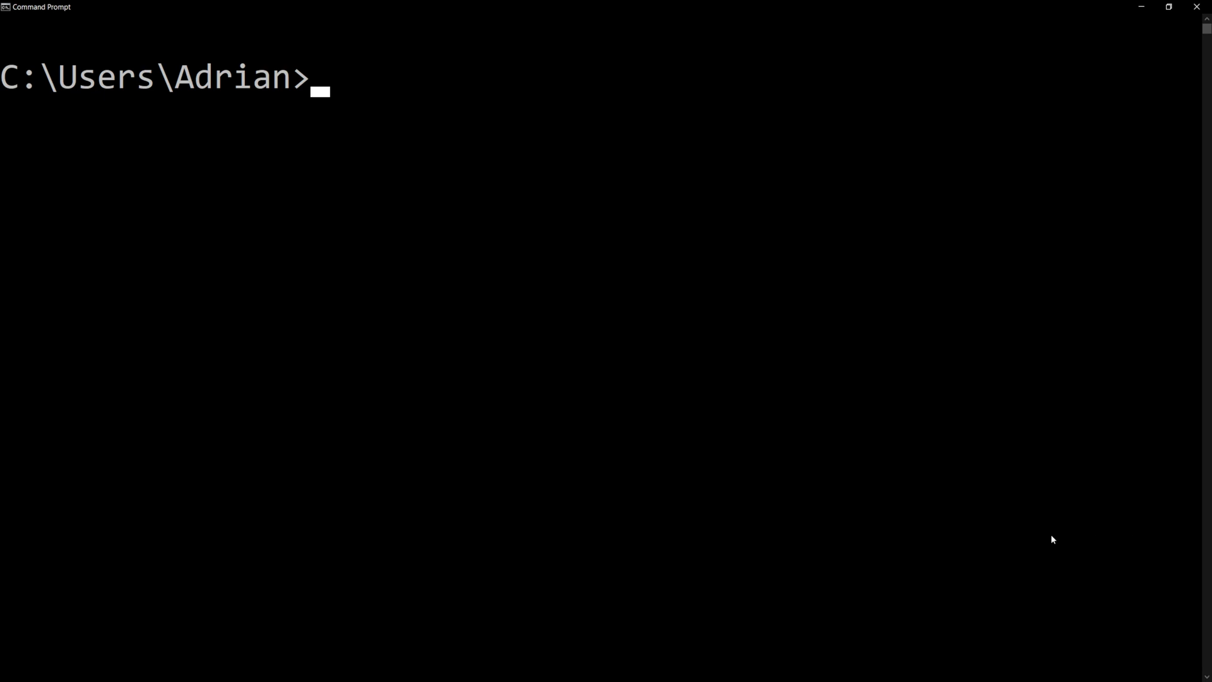
{"action": "type", "text": "colo"}
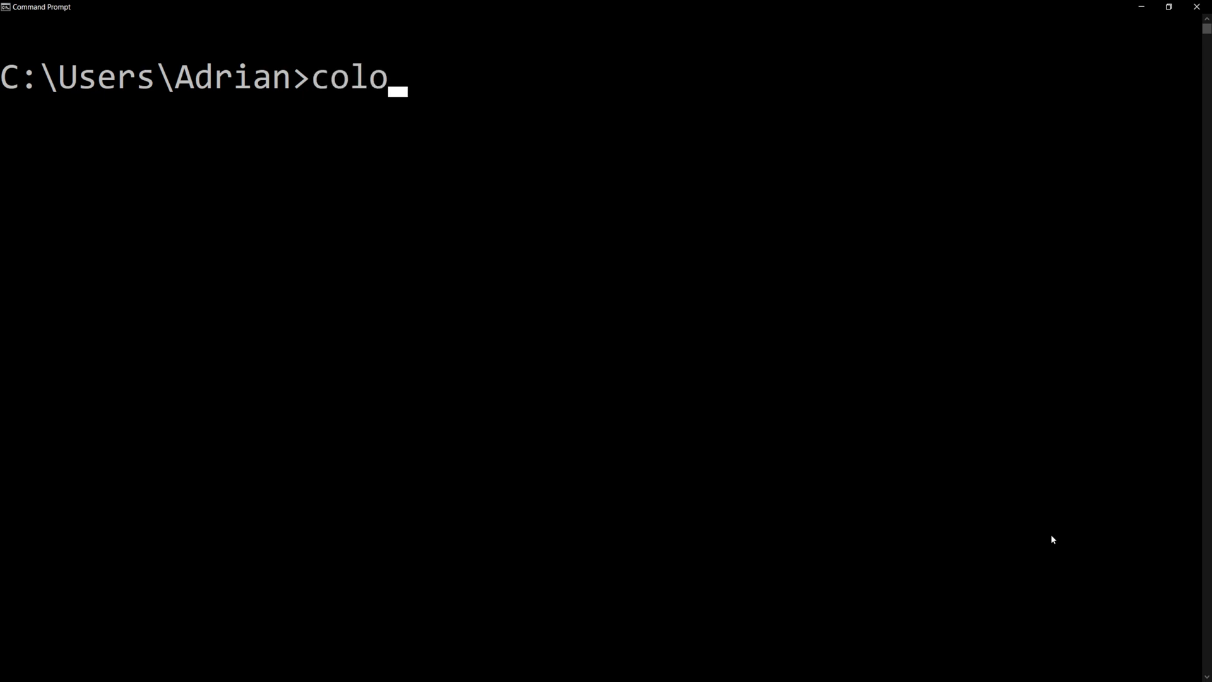
{"action": "type", "text": "r "}
{"action": "type", "text": "1"}
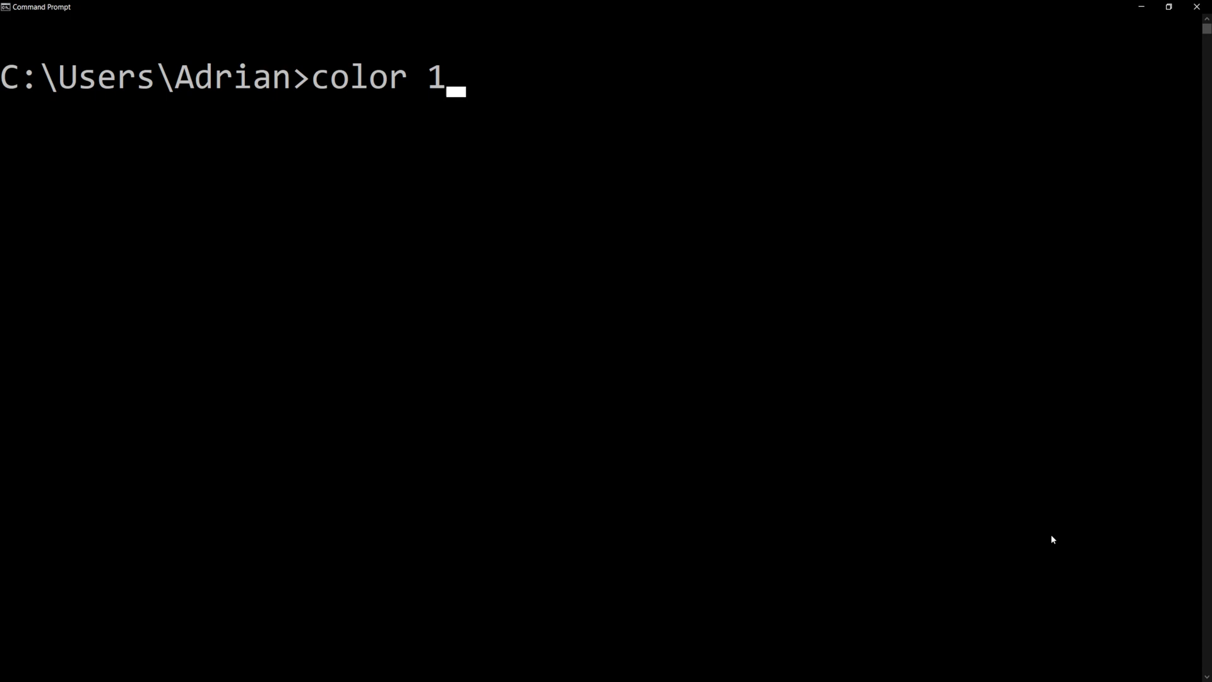
{"action": "type", "text": "0"}
{"action": "key", "text": "Return"}
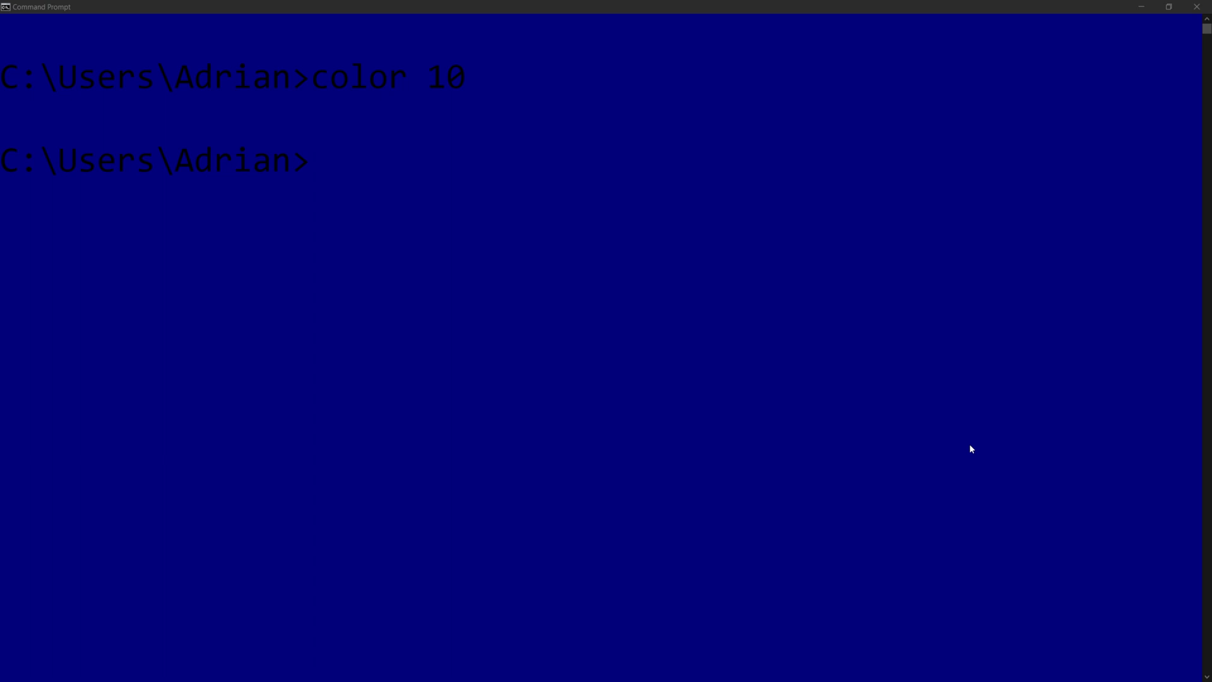
- Run 'color 02' to get green text on a black background
{"action": "left_click", "coordinate": [954, 449]}
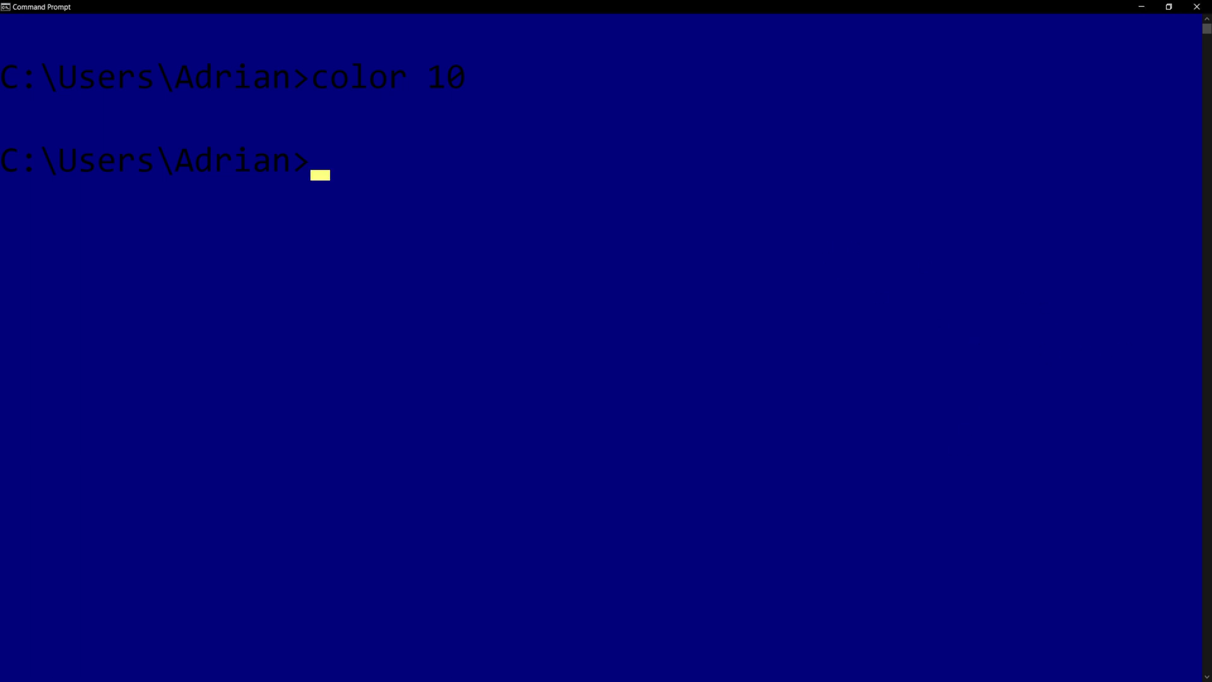
{"action": "type", "text": "color "}
{"action": "type", "text": "0"}
{"action": "type", "text": "2"}
{"action": "key", "text": "Return"}
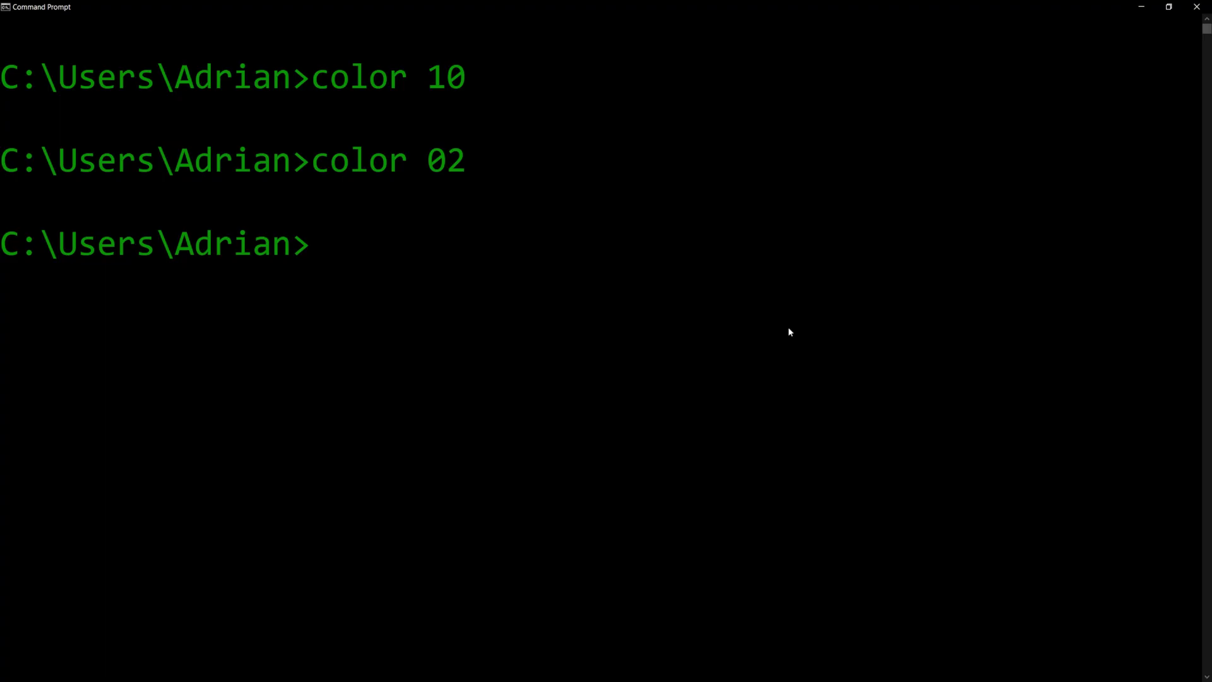
- Run 'color 07' to return to light gray text on black
{"action": "left_click", "coordinate": [881, 438]}
{"action": "type", "text": "col"}
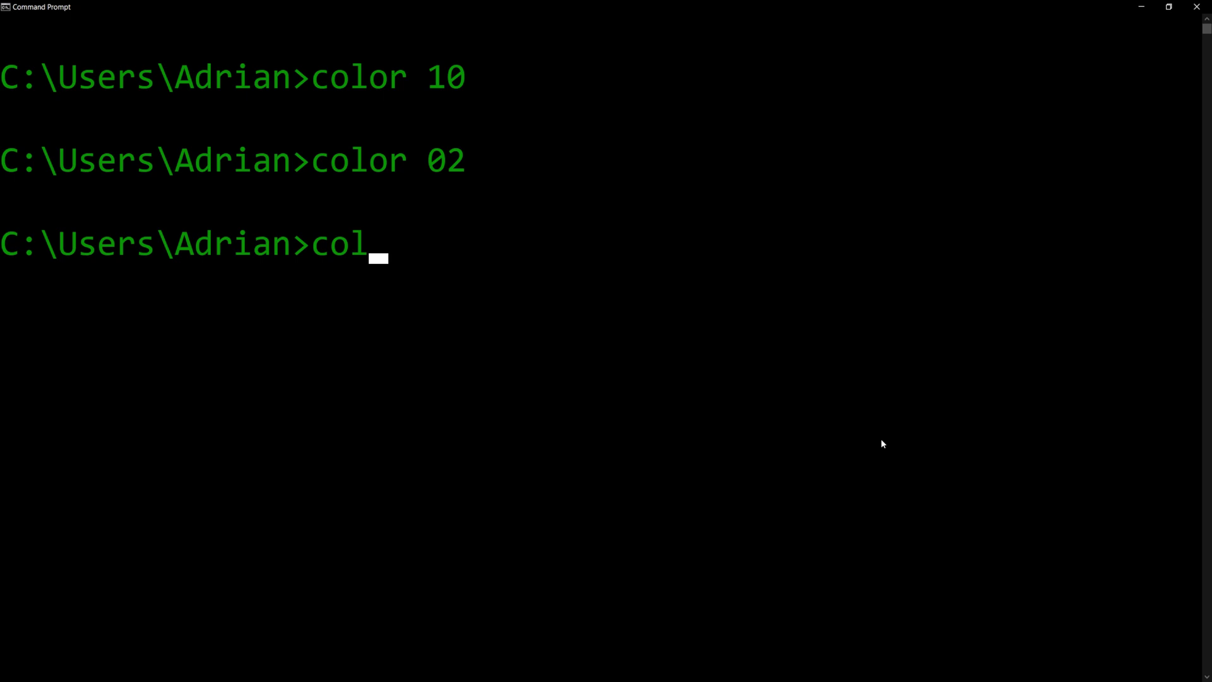
{"action": "type", "text": "or 0"}
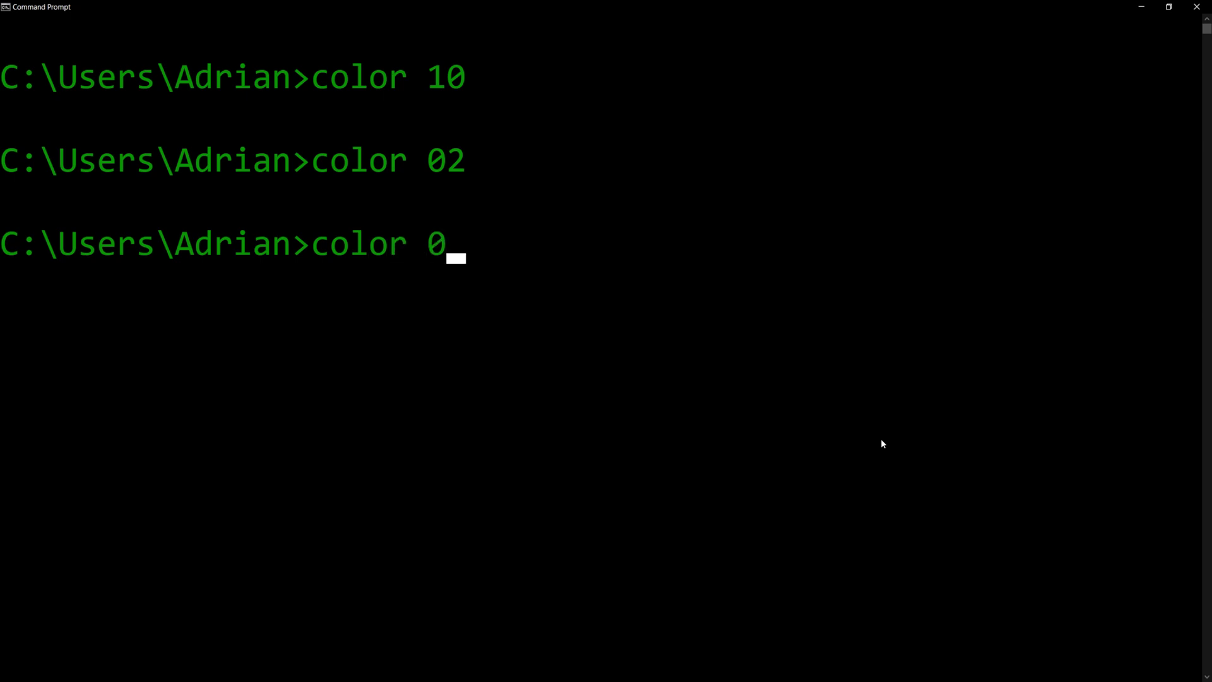
{"action": "type", "text": "7"}
{"action": "key", "text": "Return"}
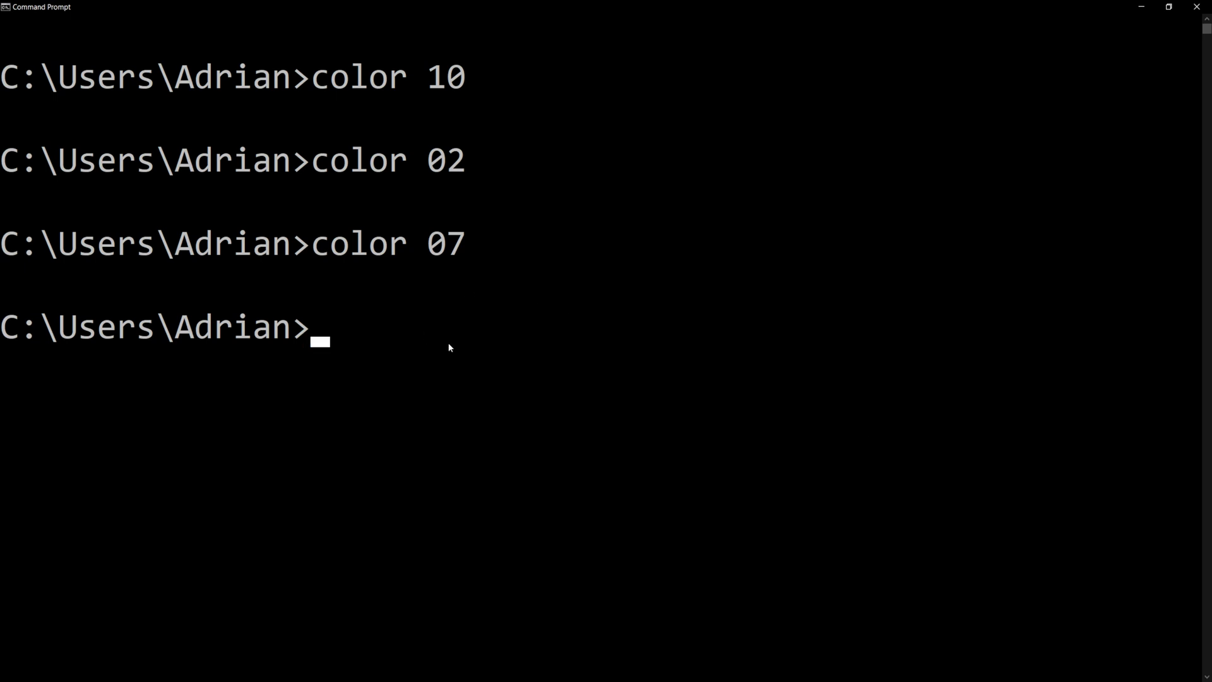